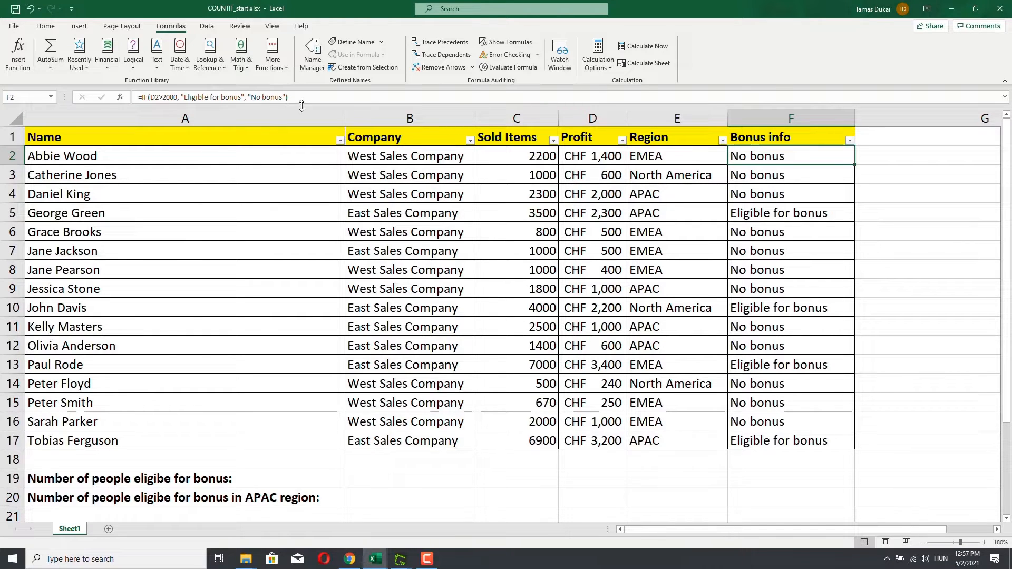
Select the four "Eligible for bonus" cells in the Bonus info column: F5, F10, F13 and F17
click(755, 215)
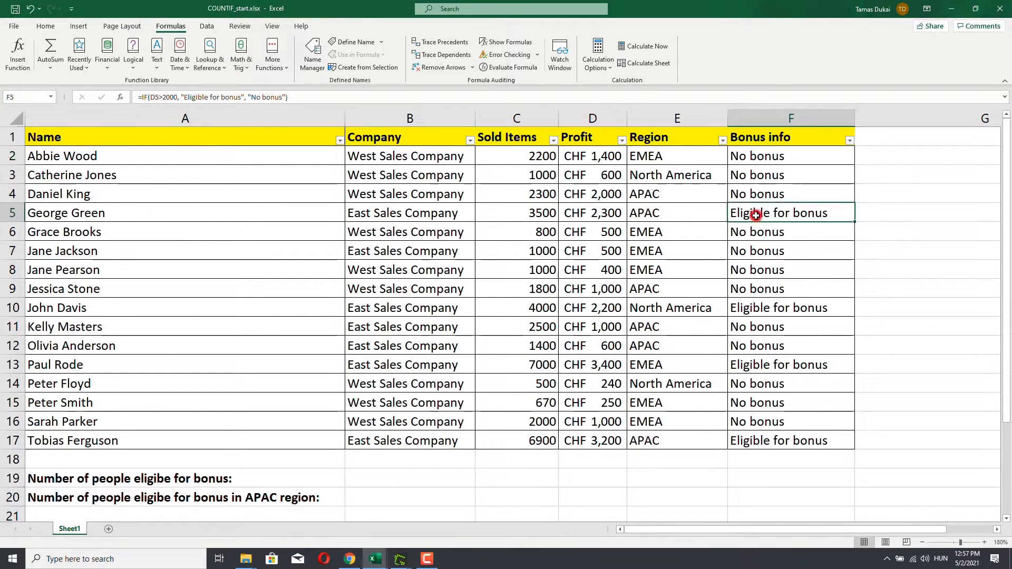
ctrl+click(771, 311)
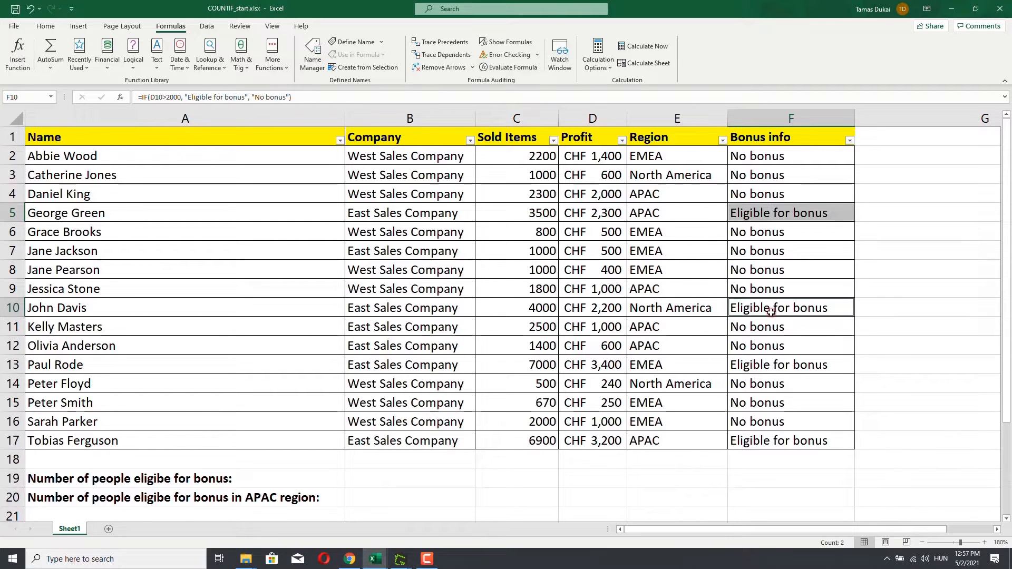
ctrl+click(767, 364)
ctrl+click(760, 443)
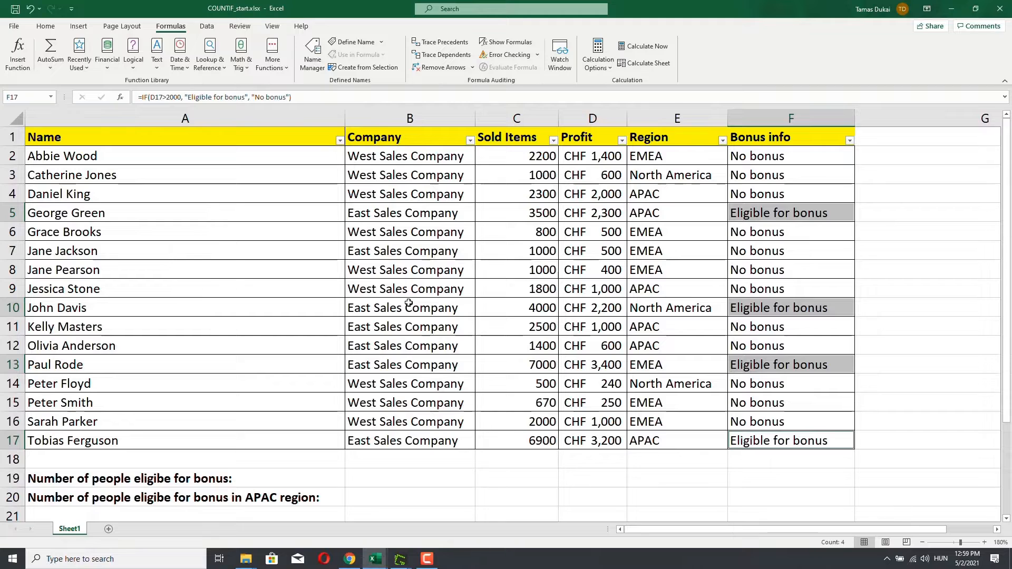
In cell B19, search the function library for "countif" and insert the COUNTIF function
click(383, 475)
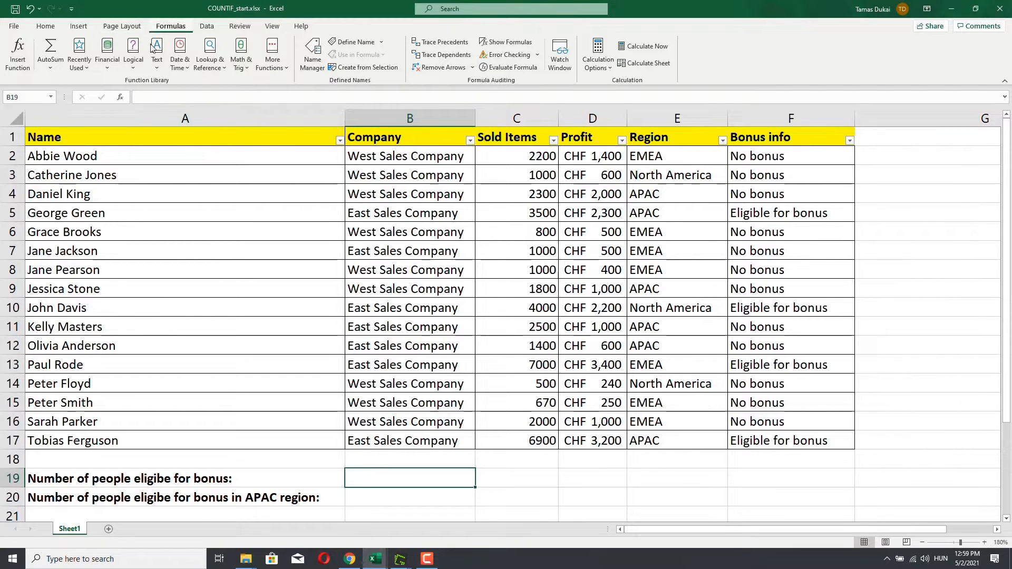
click(18, 59)
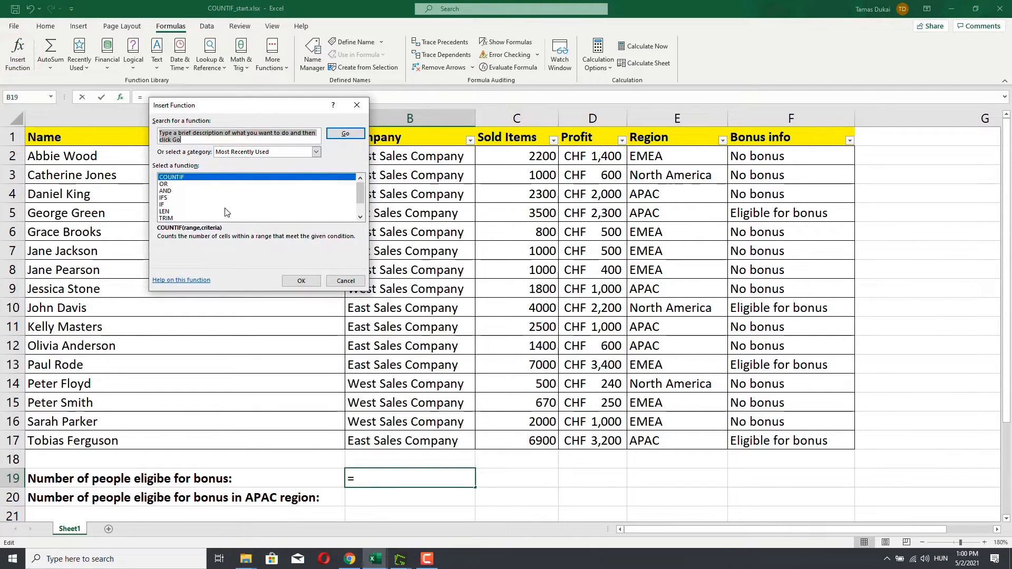
click(180, 138)
text(countif)
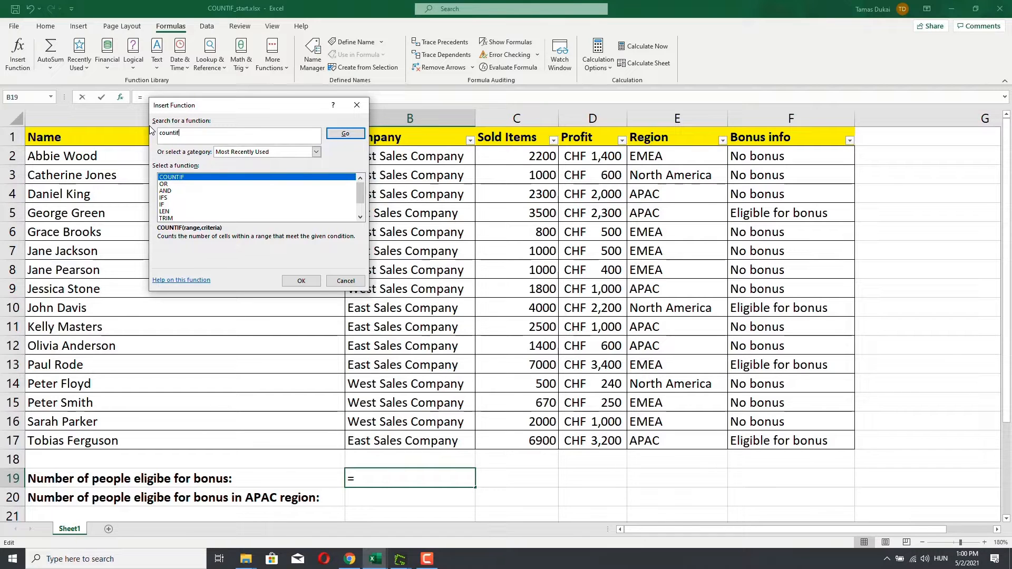
click(344, 136)
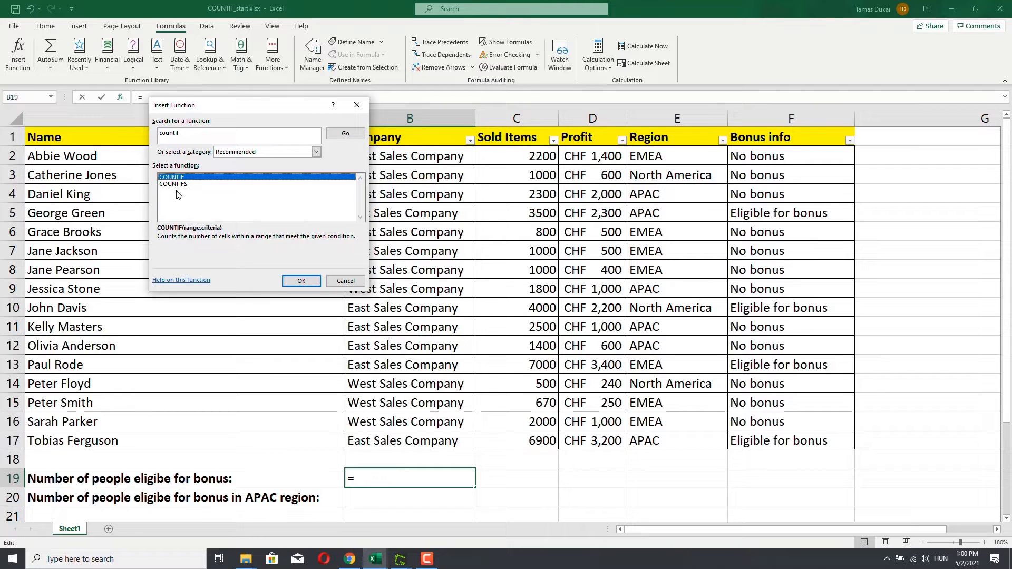
click(299, 281)
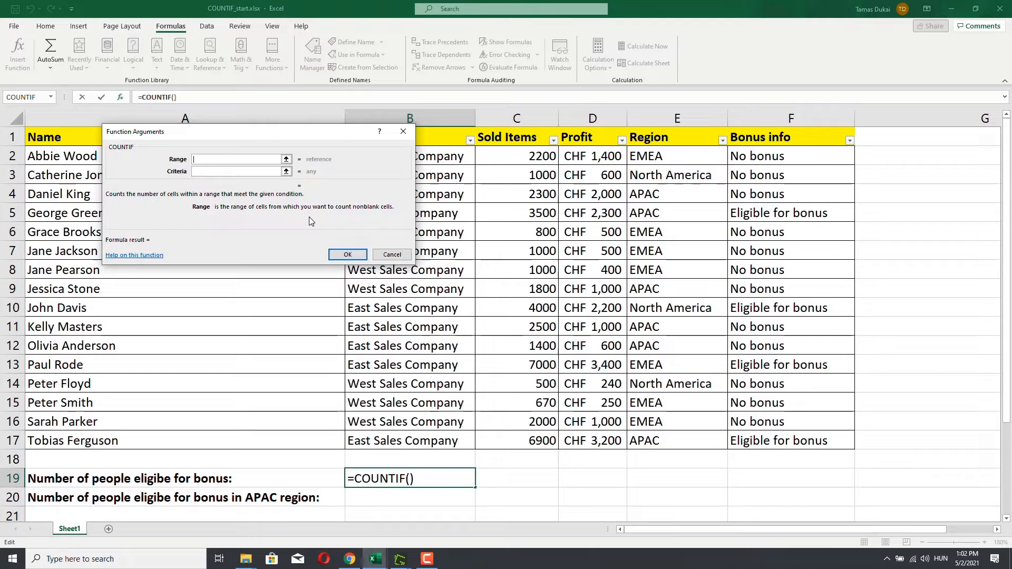
Complete the COUNTIF function in B19 with the Profit range D2:D17 and the criteria ">2000"
click(198, 170)
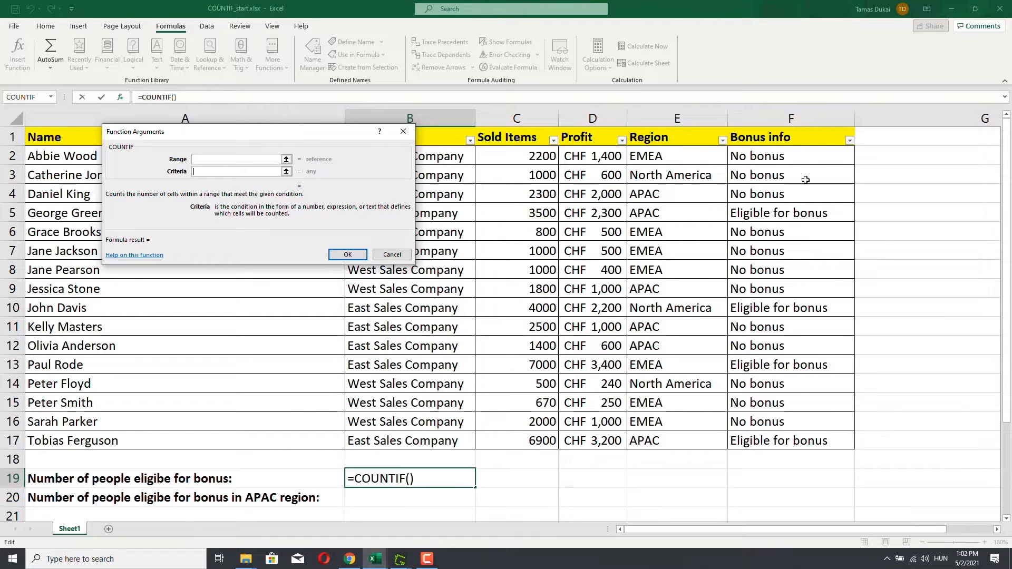
click(209, 159)
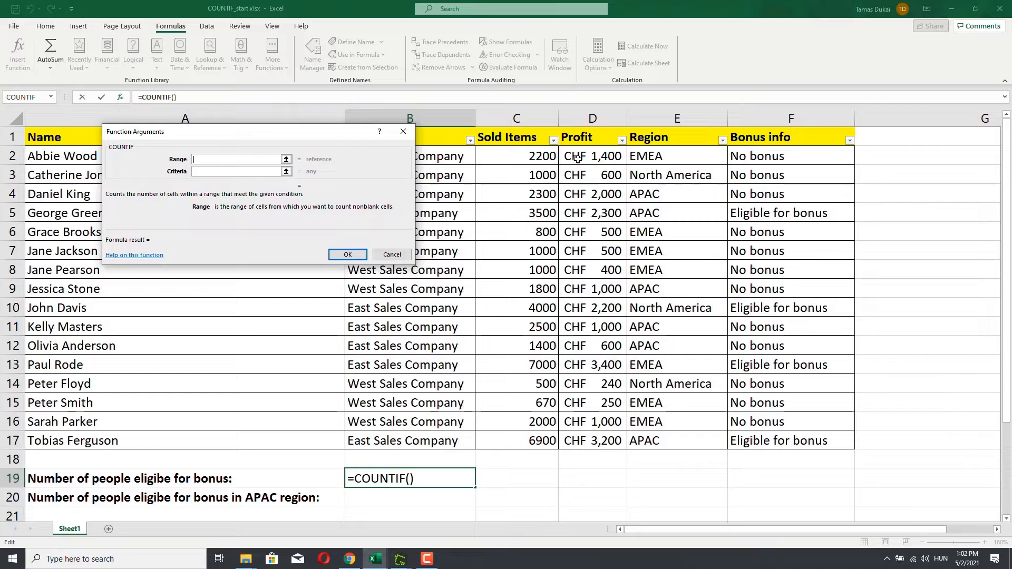
drag(592, 156, 608, 440)
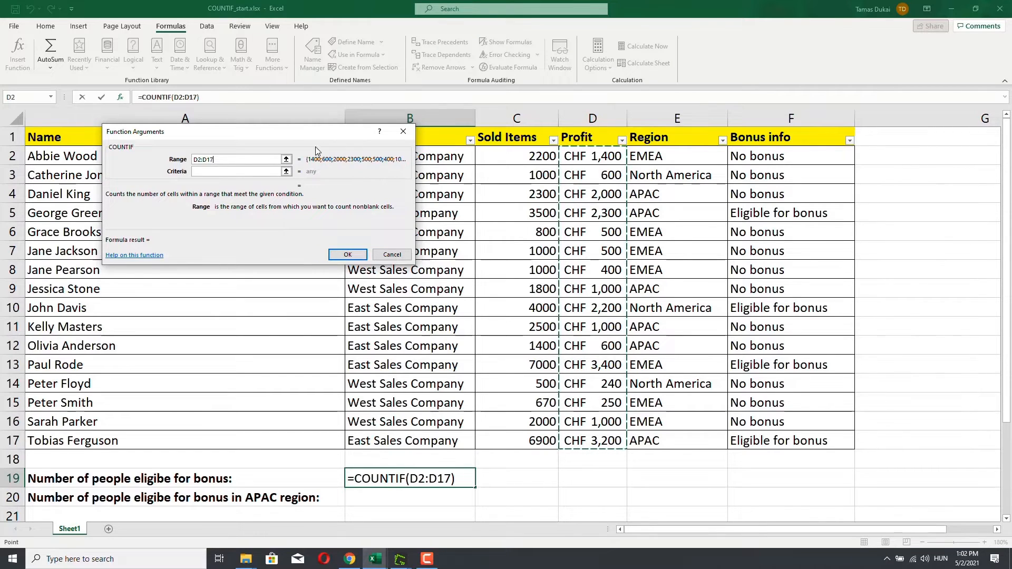
click(208, 171)
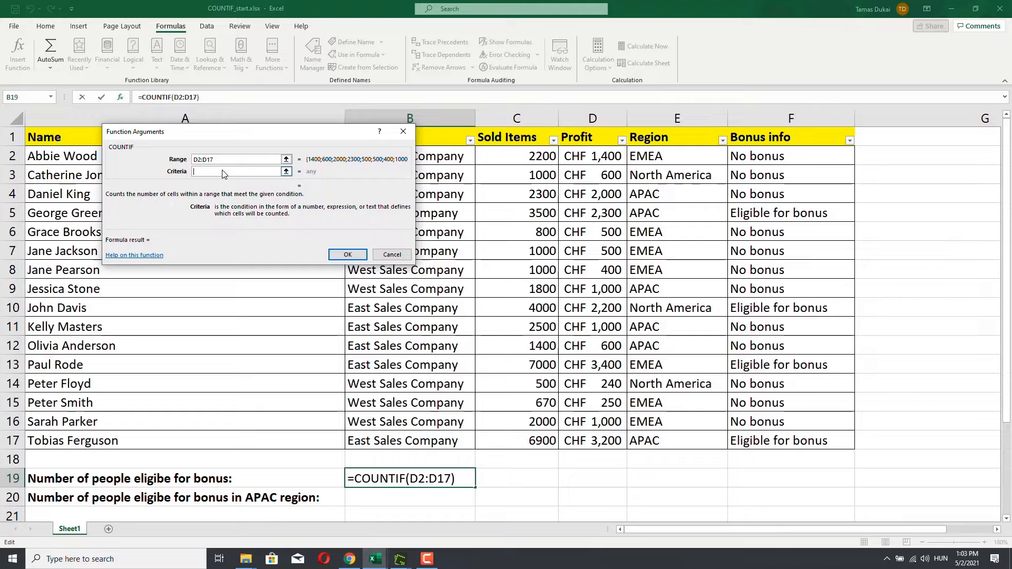
text(>2000)
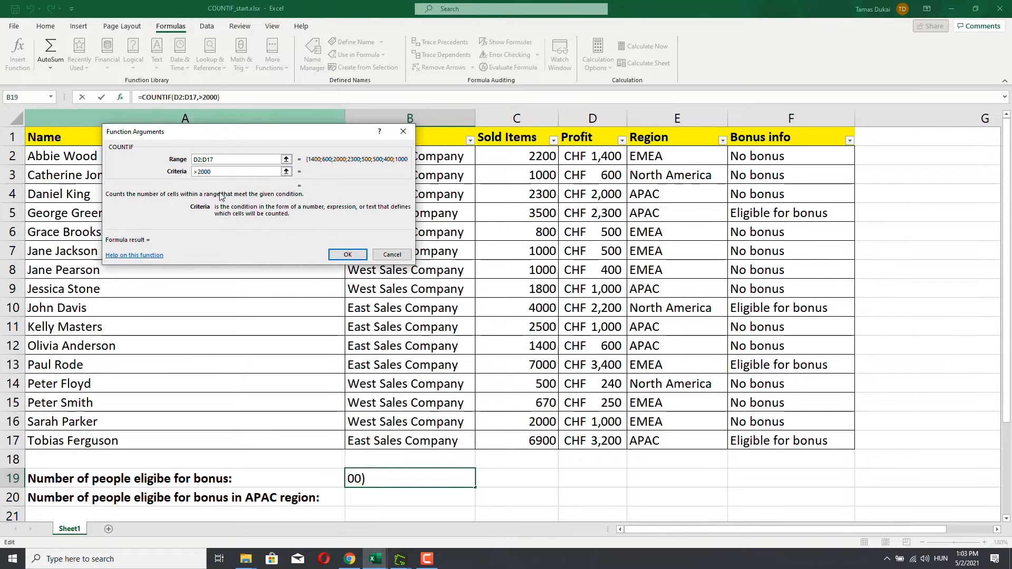
click(255, 158)
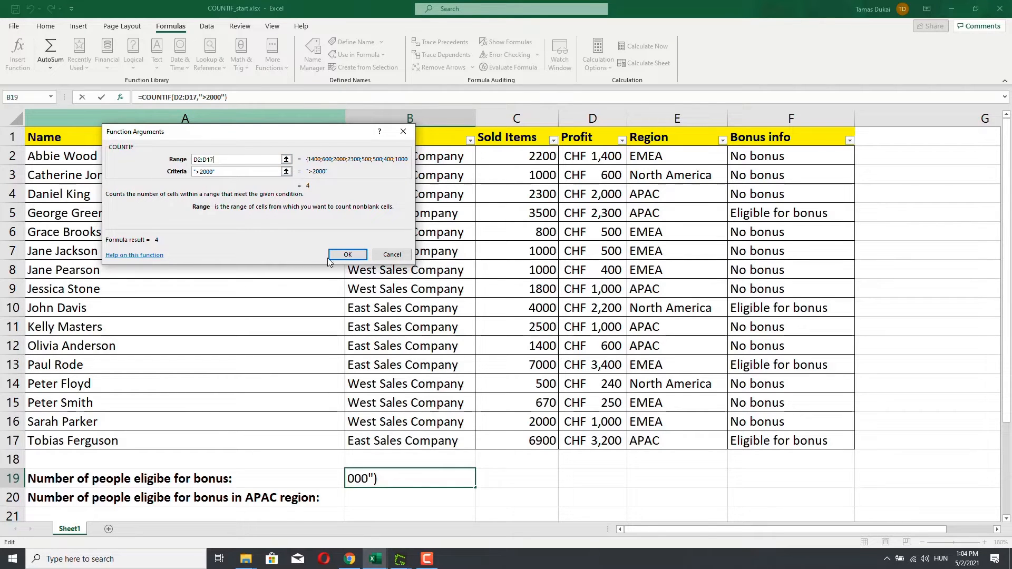
click(347, 255)
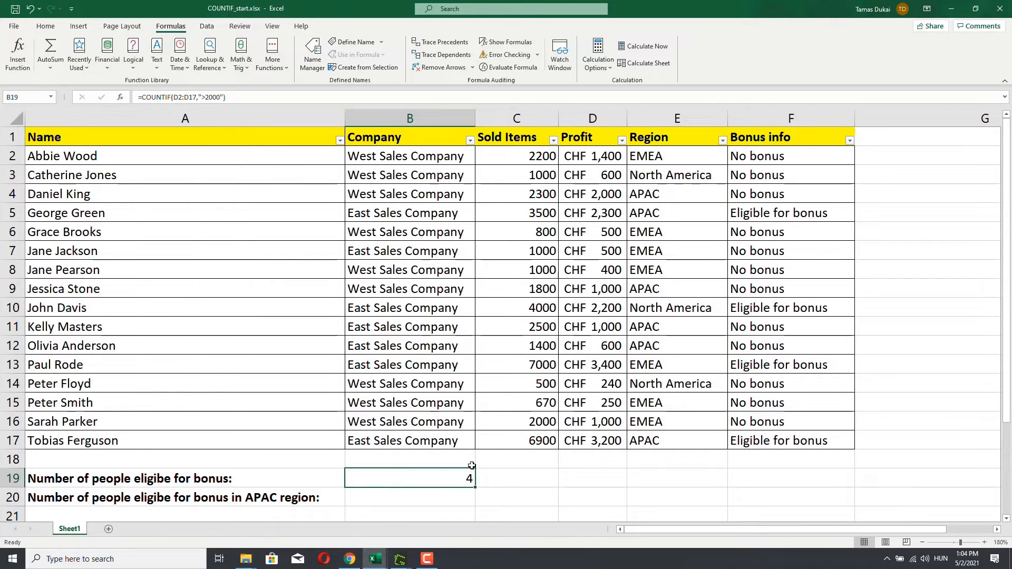
Check the "Eligible for bonus" cells F5, F10, F13 and F17, and highlight the Sold Items values in C2:C17
click(759, 216)
ctrl+click(765, 310)
ctrl+click(766, 366)
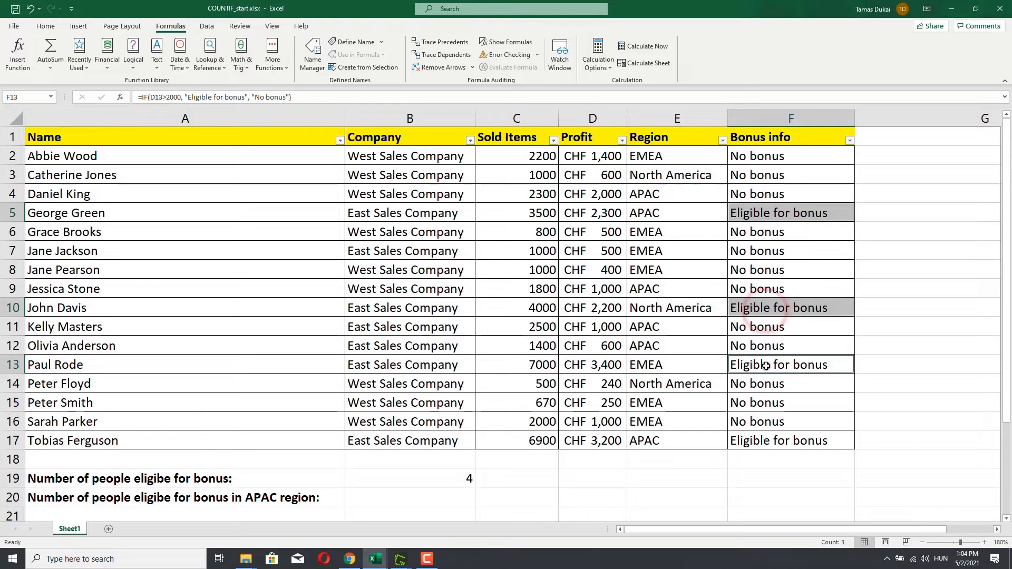
ctrl+click(773, 445)
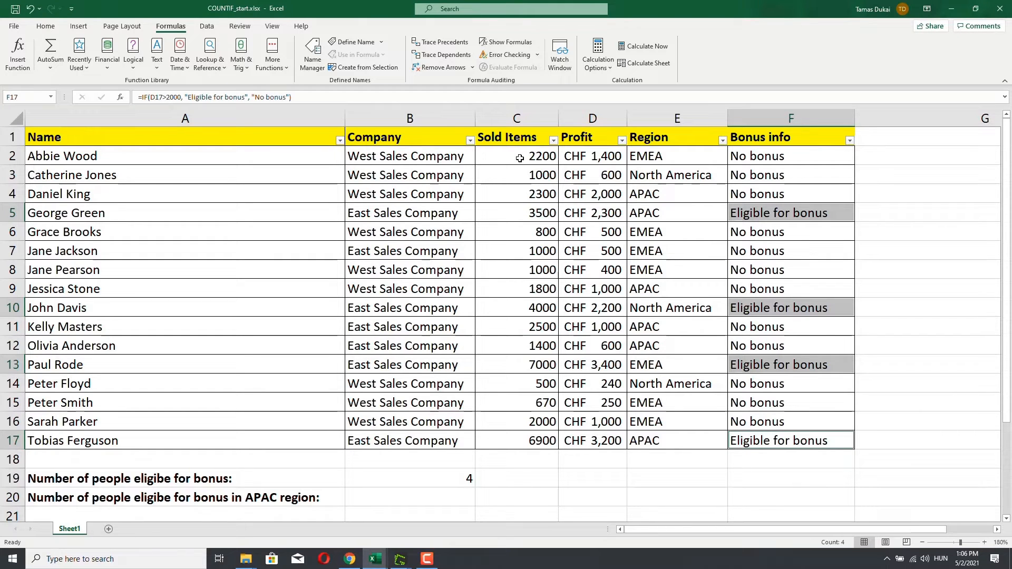
drag(523, 155, 544, 433)
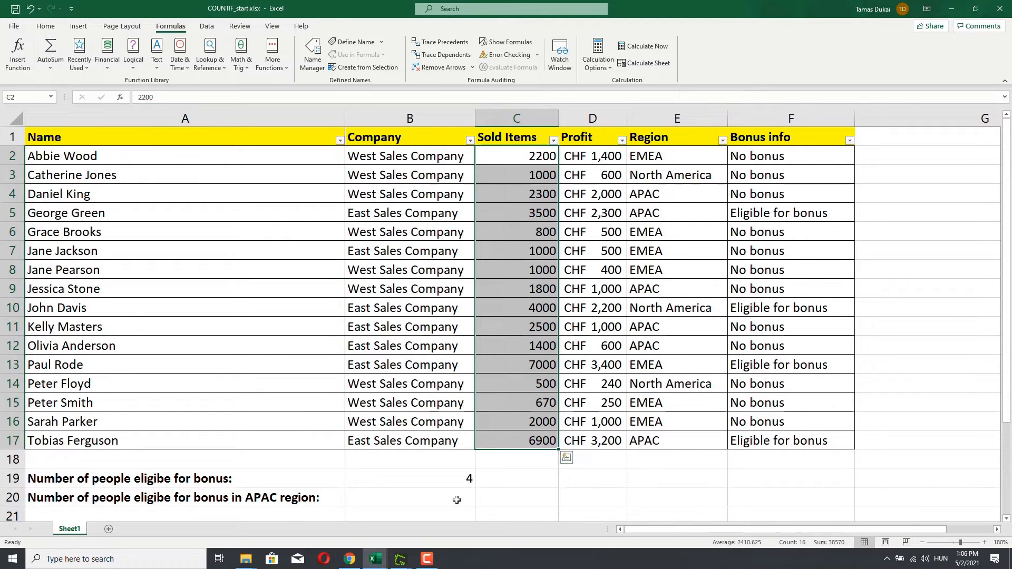
Evaluate the COUNTIF formula in B19 with the Evaluate Formula tool and close the tool
click(404, 478)
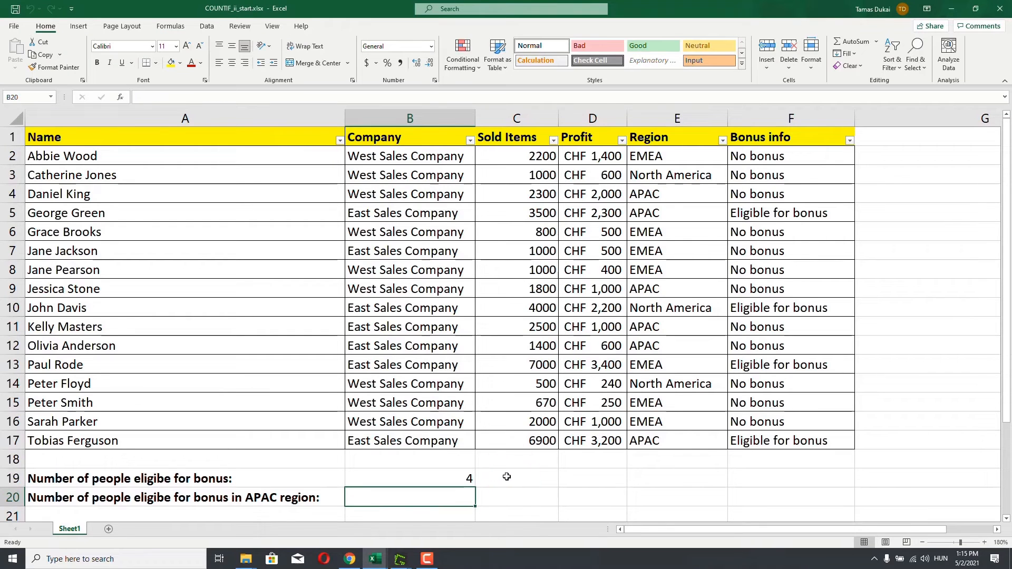
click(427, 483)
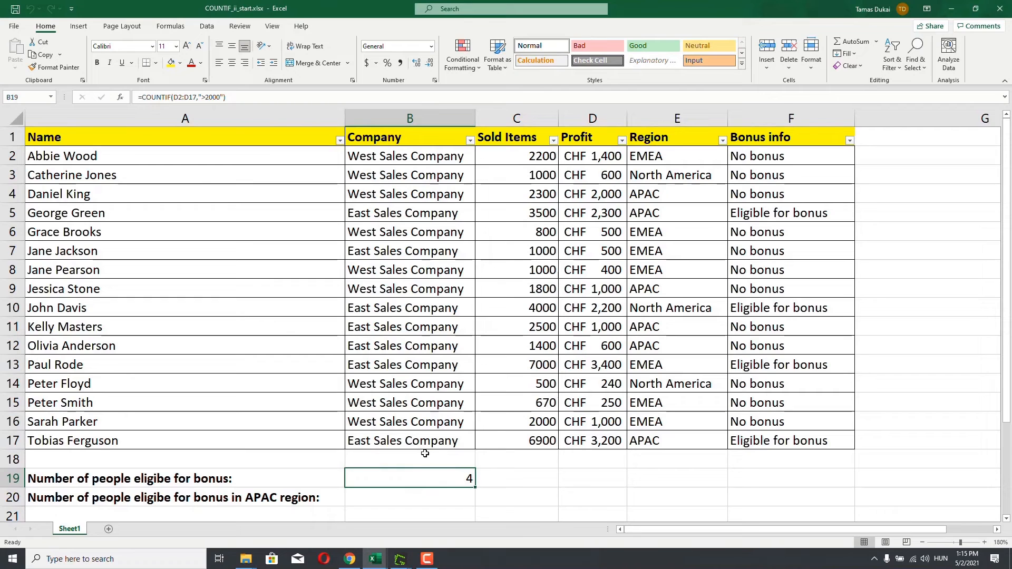
click(167, 28)
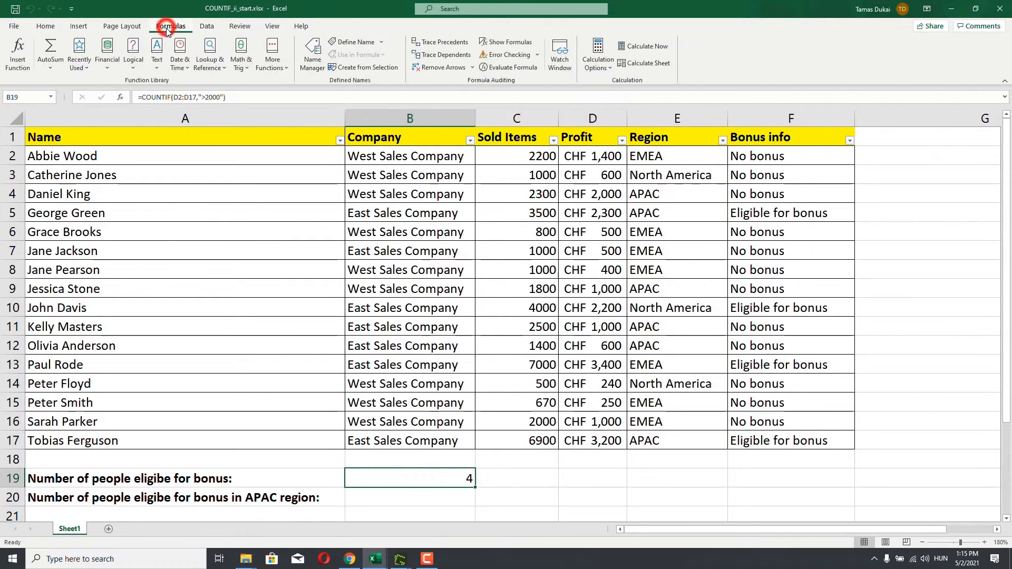
click(511, 69)
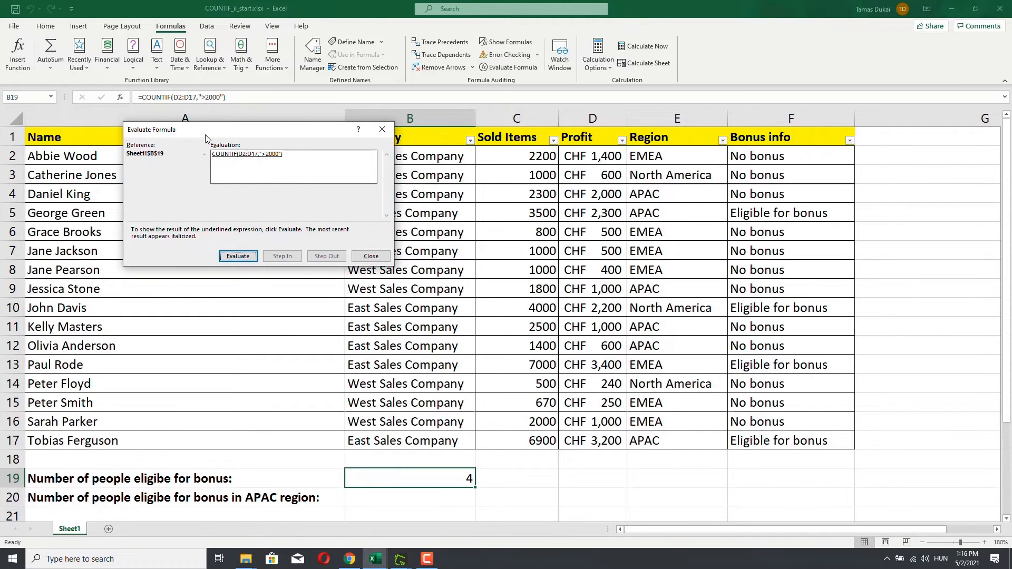
click(235, 258)
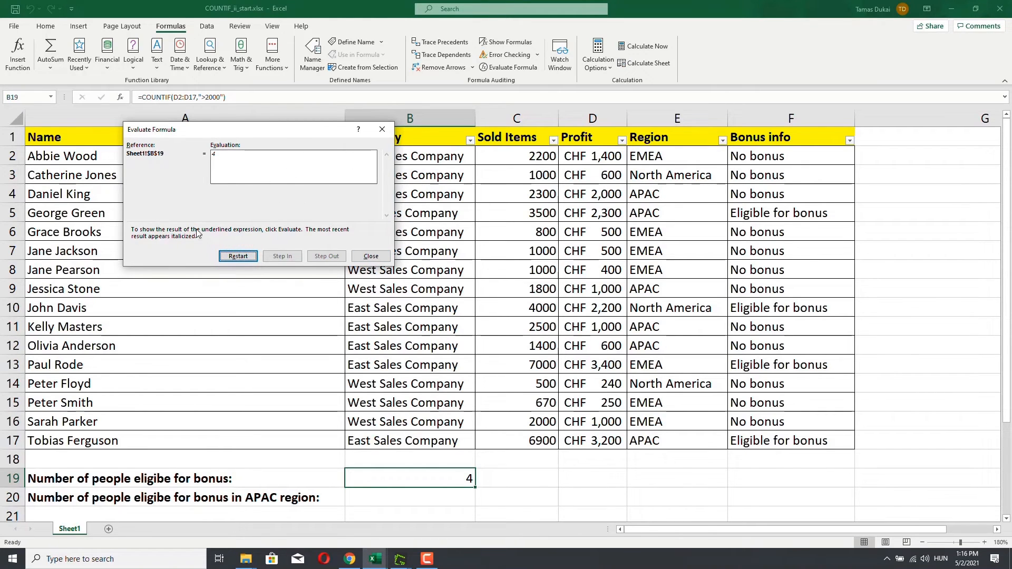
click(382, 129)
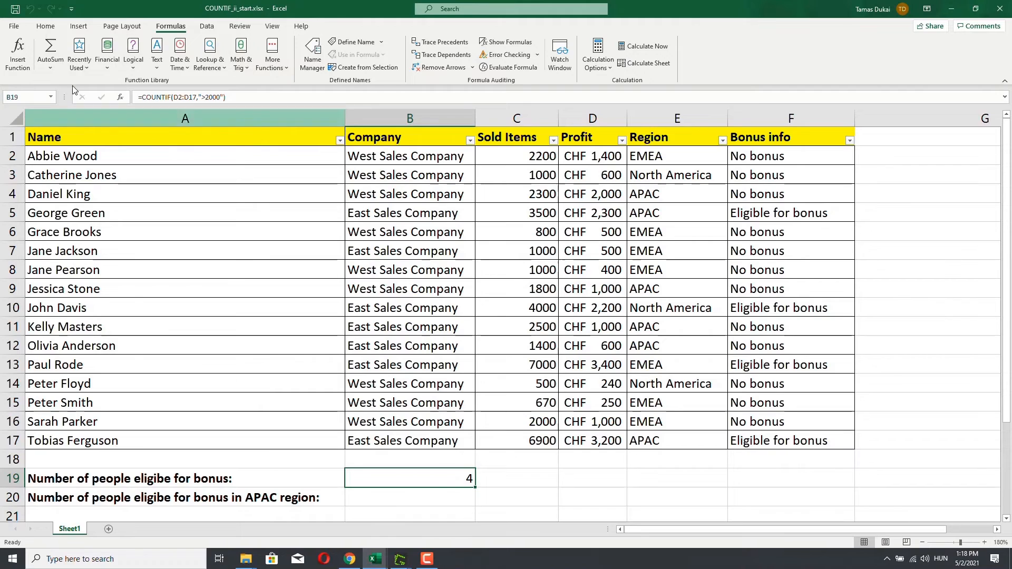
Change the COUNTIF criteria in B19 to ">=2000" and reselect the cell
click(207, 98)
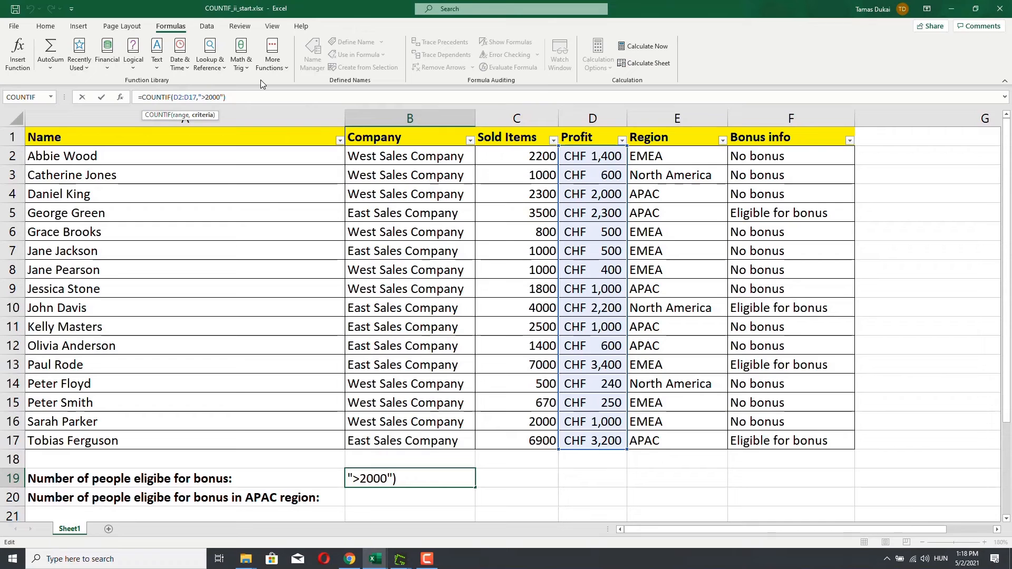
text(=)
key(Return)
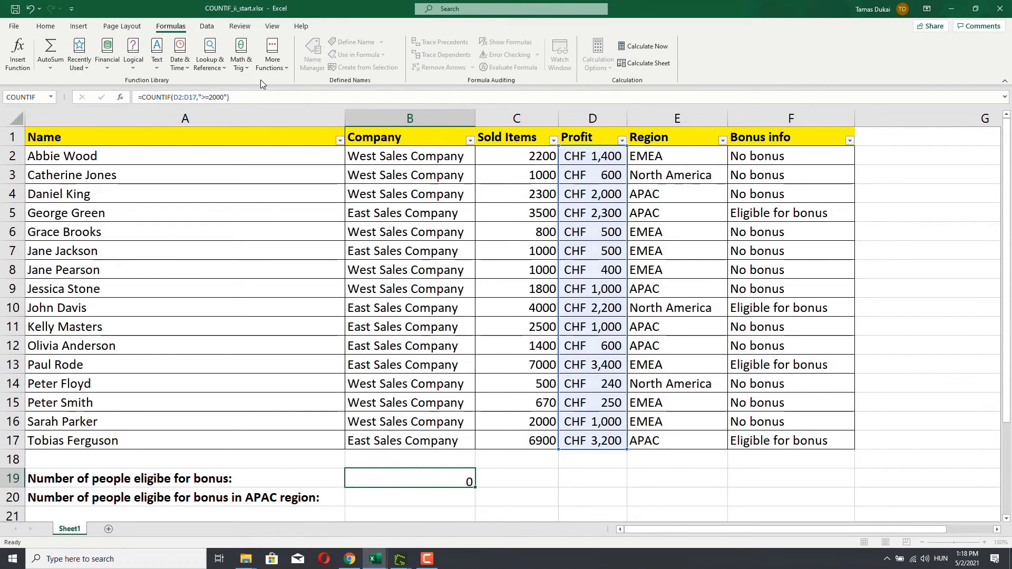
click(362, 478)
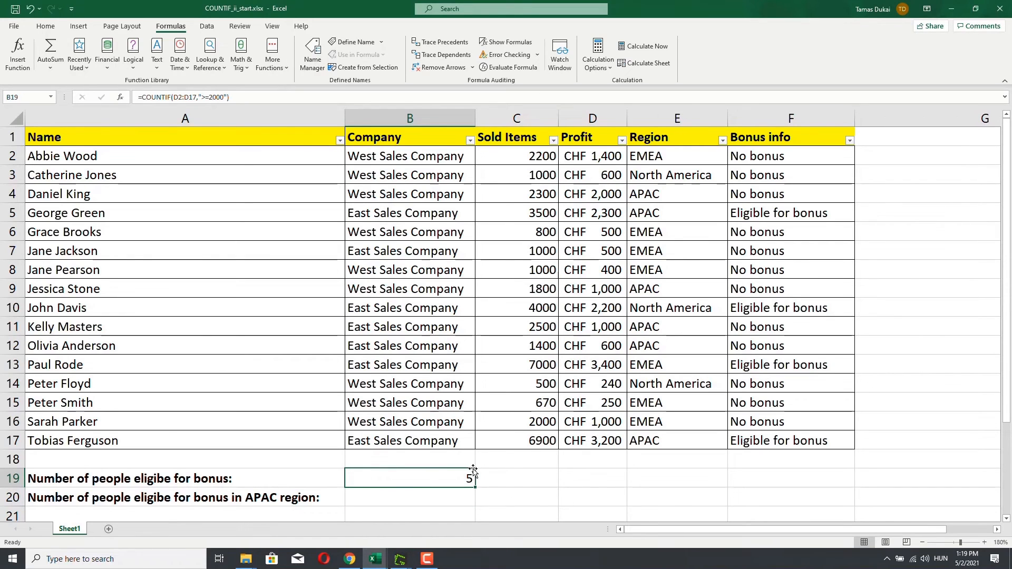
Examine the profit in D4, the Bonus info values in F2:F17 and the bonus formula in F4
click(13, 195)
click(585, 193)
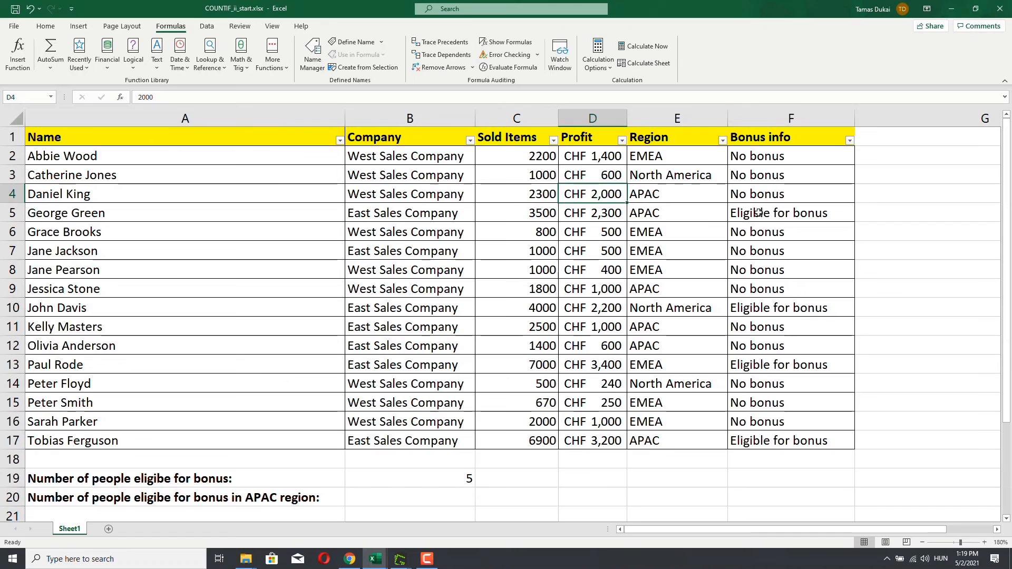
click(764, 154)
key(ctrl+shift+Down)
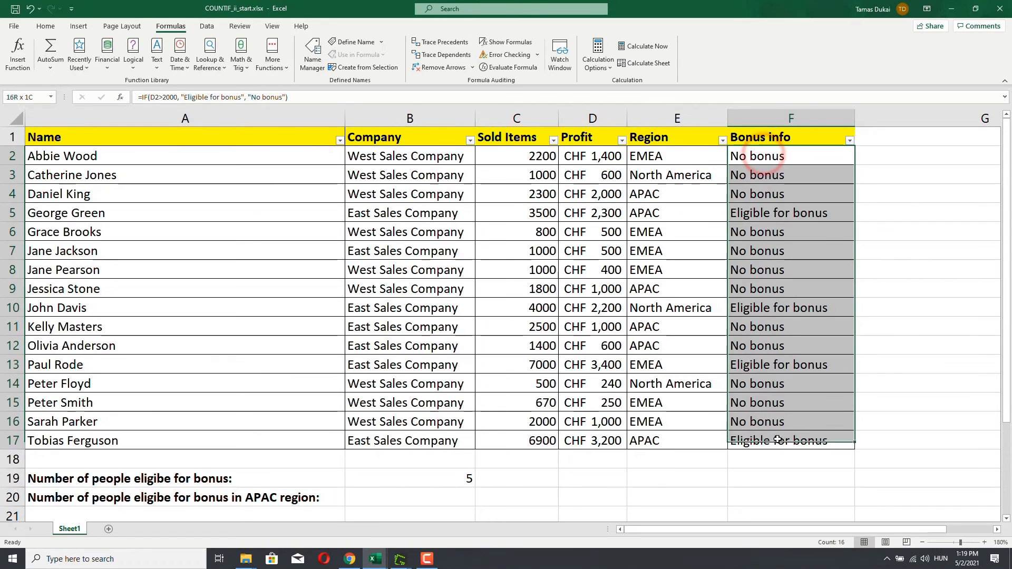
click(755, 194)
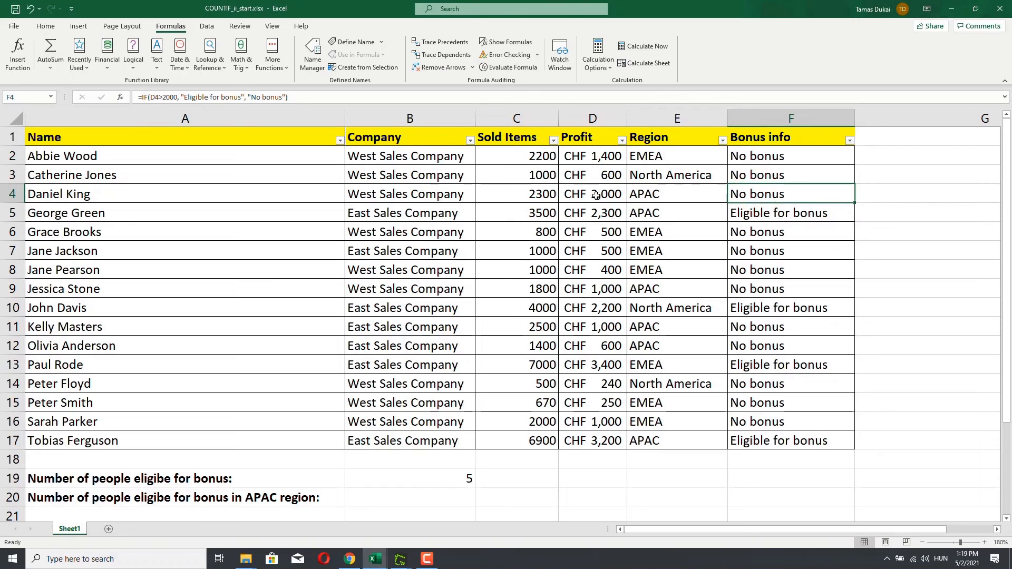
Change the COUNTIF criteria in B19 to "=2000" and reselect the cell
click(442, 478)
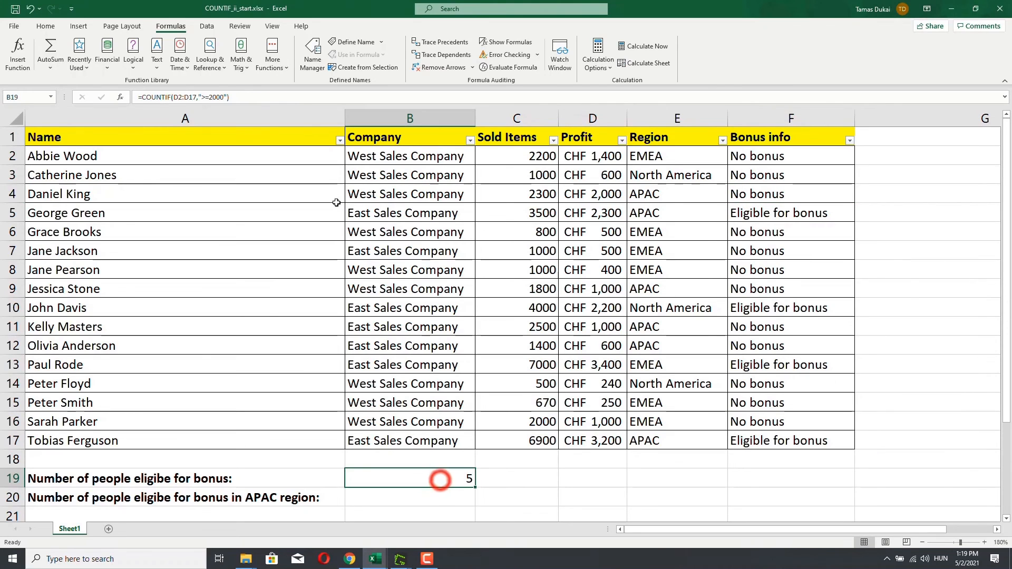
click(207, 95)
text(=)
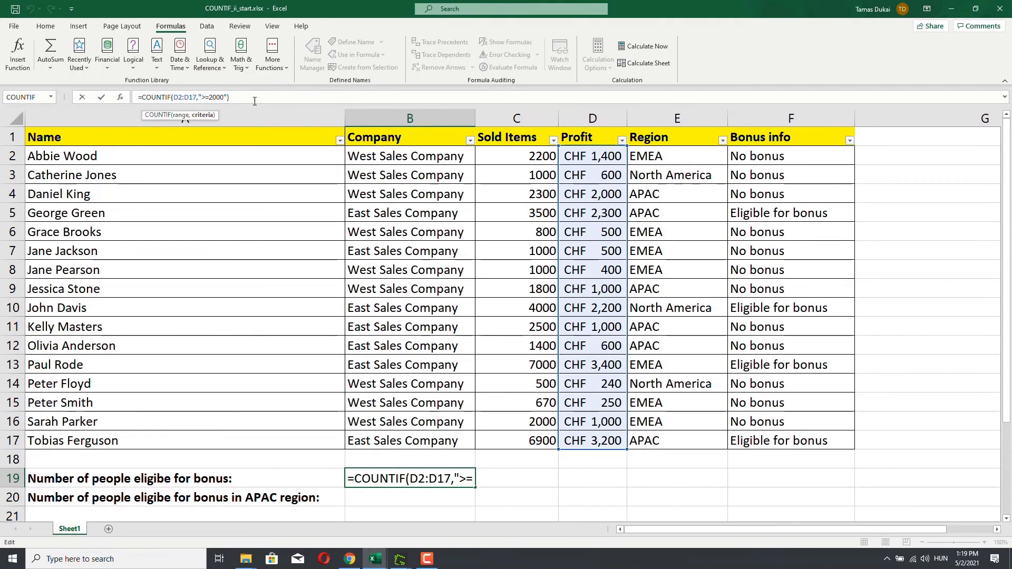
key(BackSpace)
key(Return)
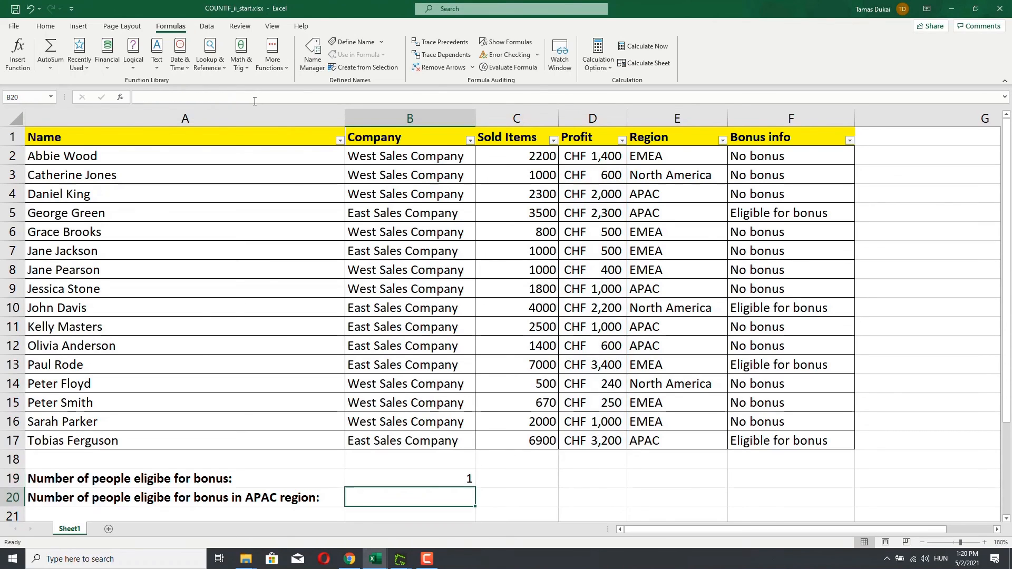
click(425, 478)
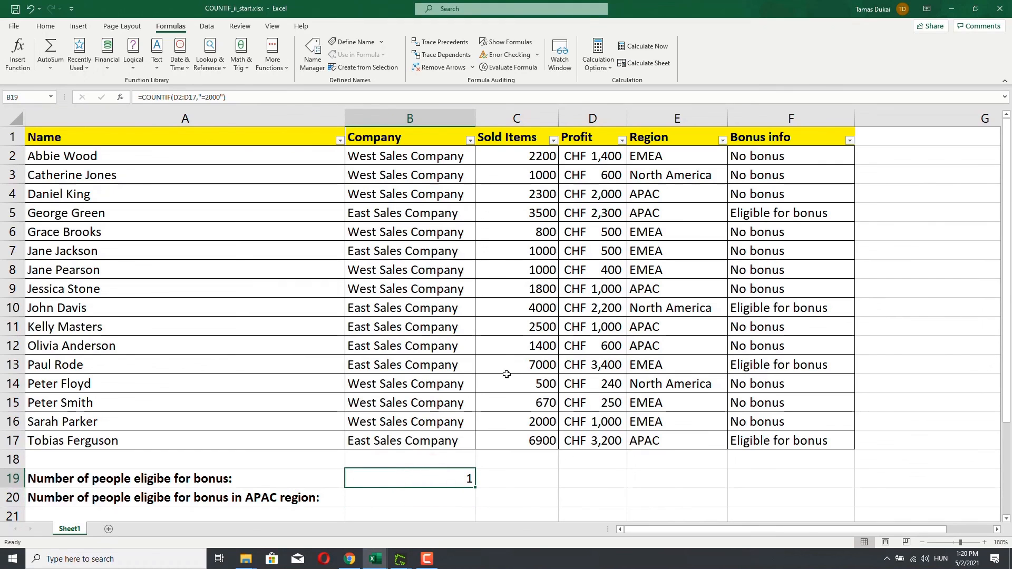